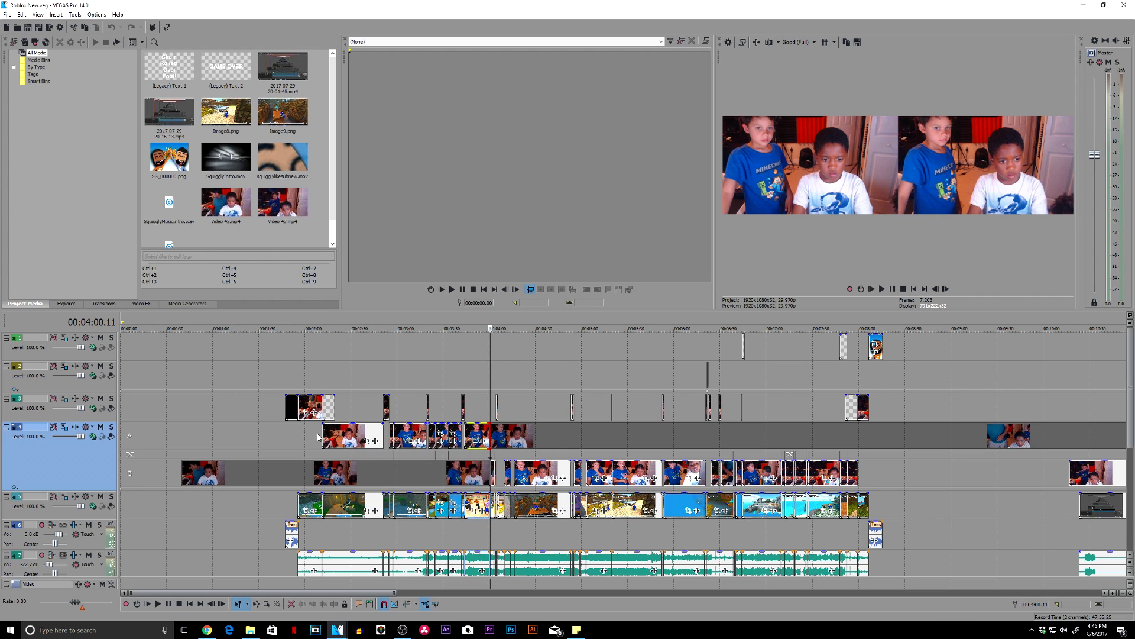
pyautogui.scroll(3, 412, 404)
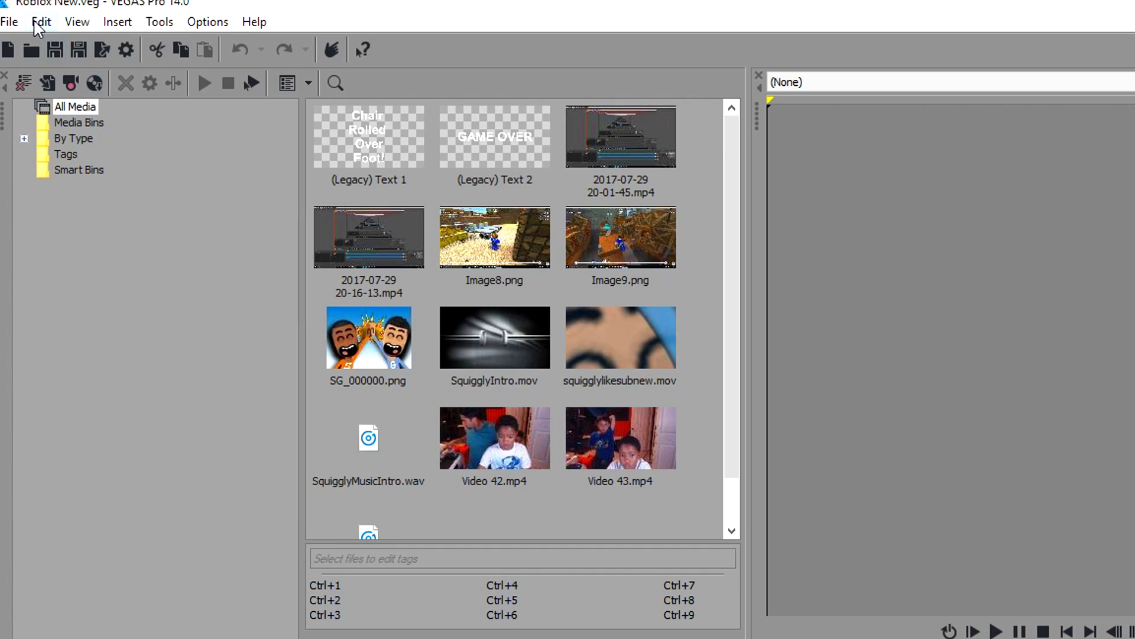
# - Show the Edit menu's Enter Expanded Edit Mode and Exit Edit Mode commands
pyautogui.click(39, 23)
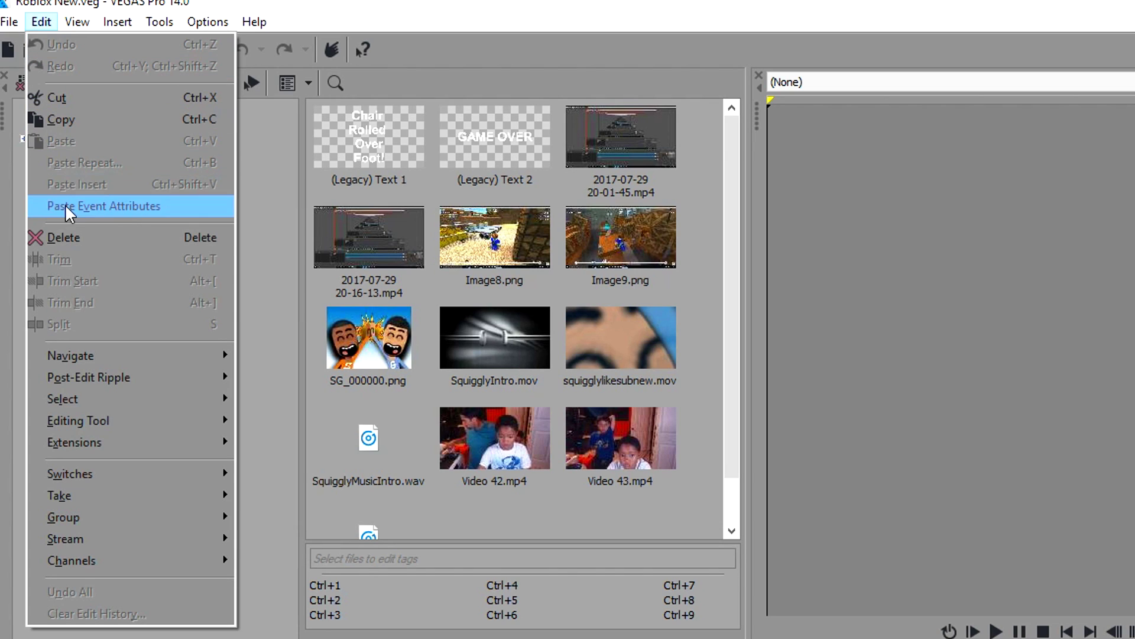
pyautogui.moveTo(62, 184)
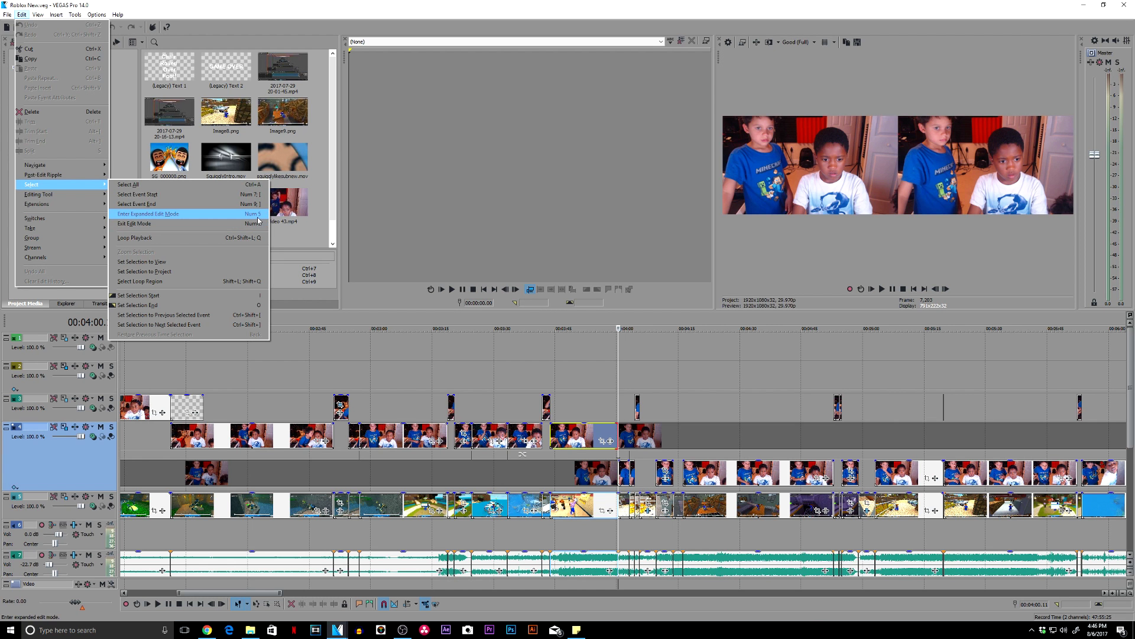
# - Enter expanded edit mode at the selected clip's end with Num 5, then exit it with Esc
pyautogui.click(259, 217)
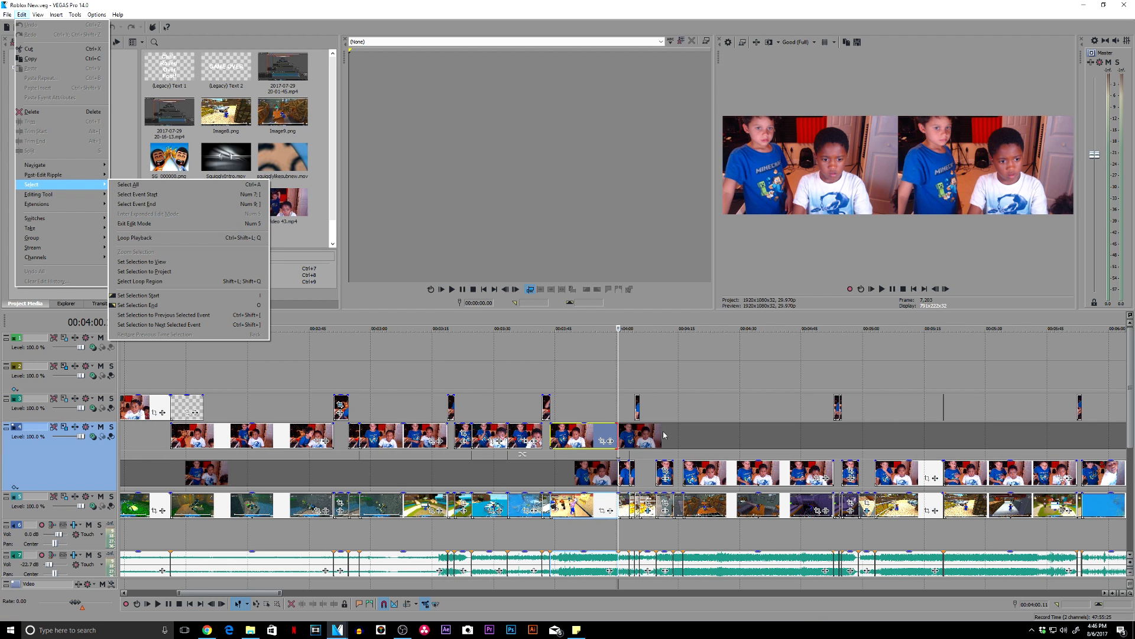
pyautogui.click(615, 432)
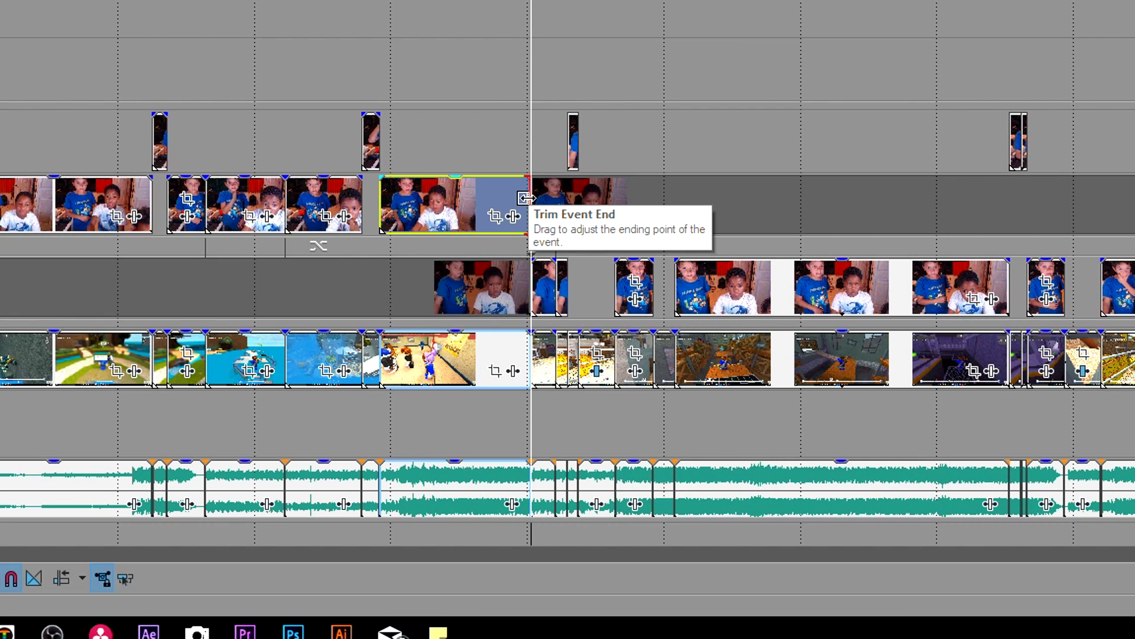
pyautogui.press('KP_5')
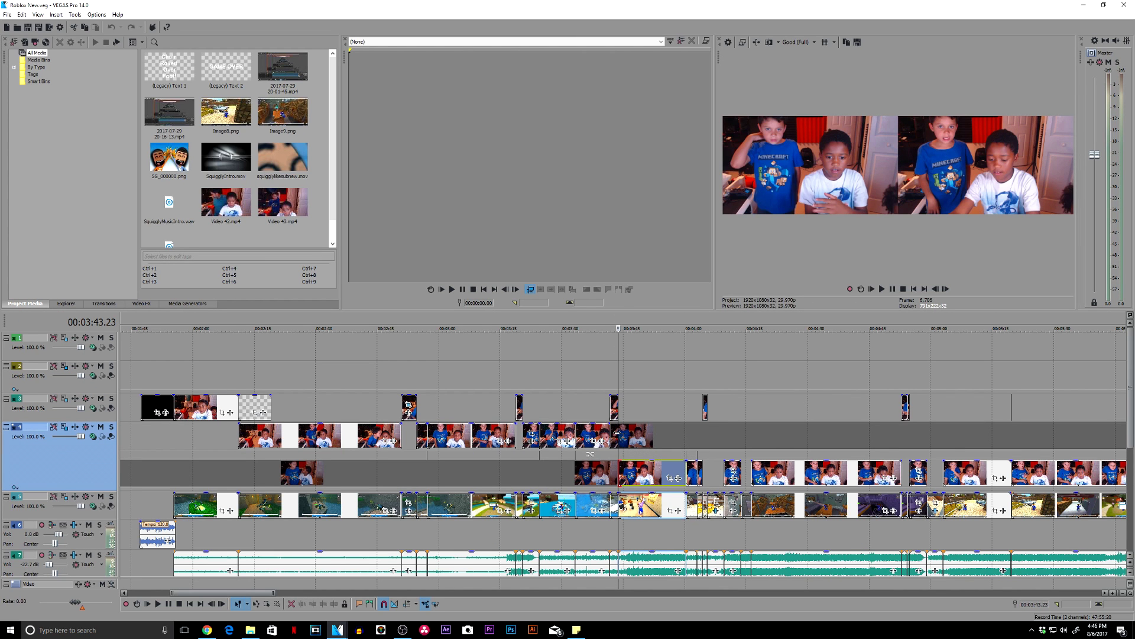
pyautogui.press('Escape')
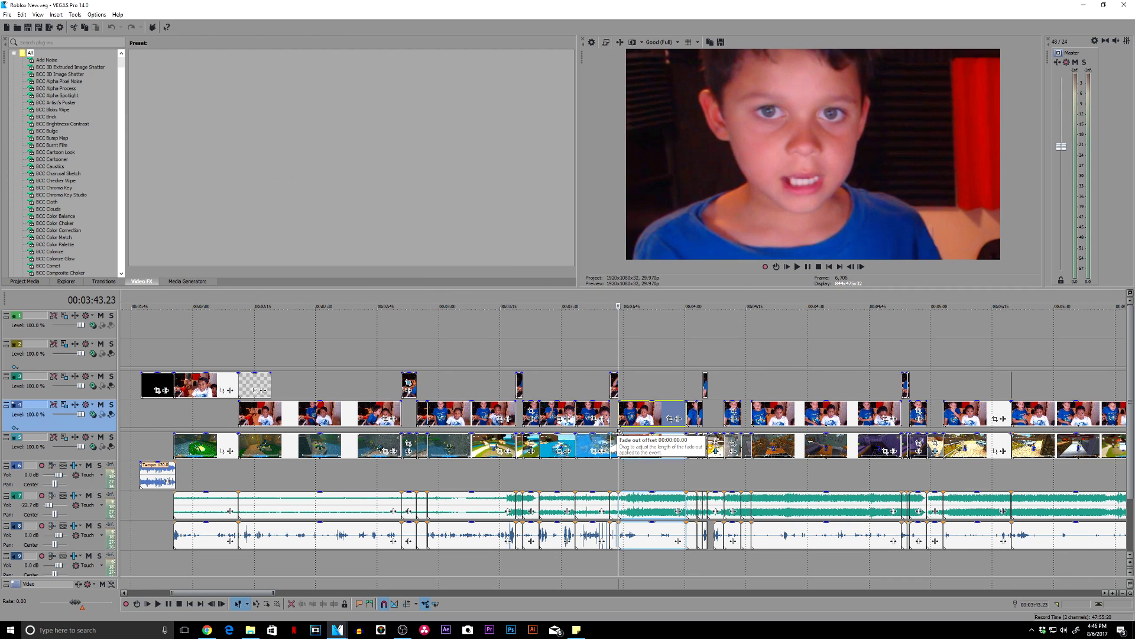
pyautogui.scroll(3, 618, 433)
pyautogui.scroll(2, 618, 425)
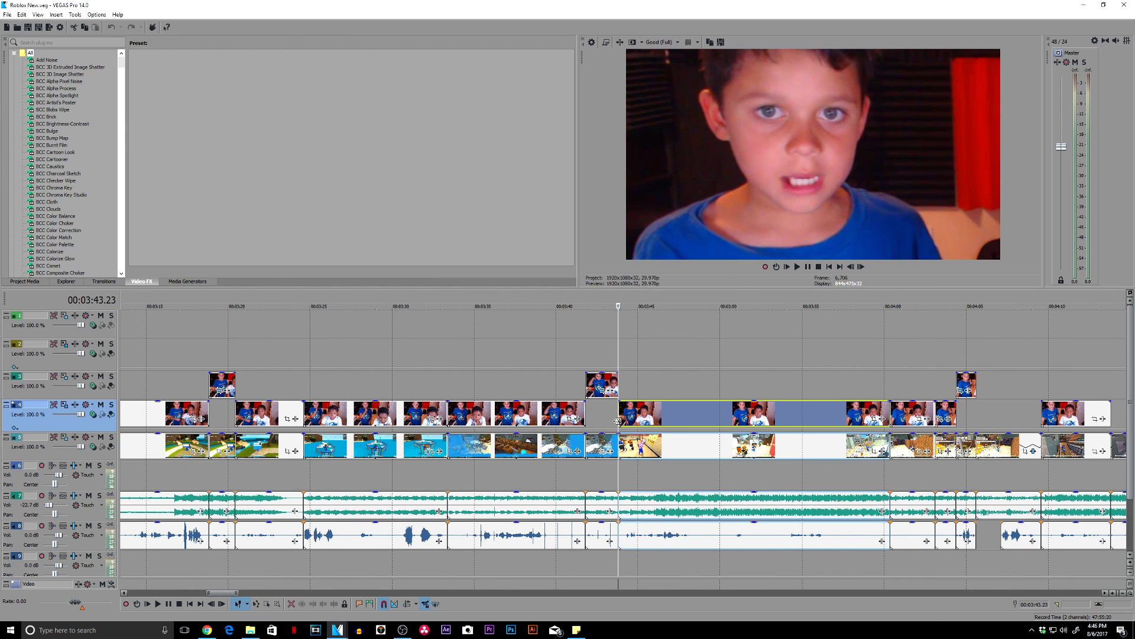
pyautogui.scroll(-2, 619, 417)
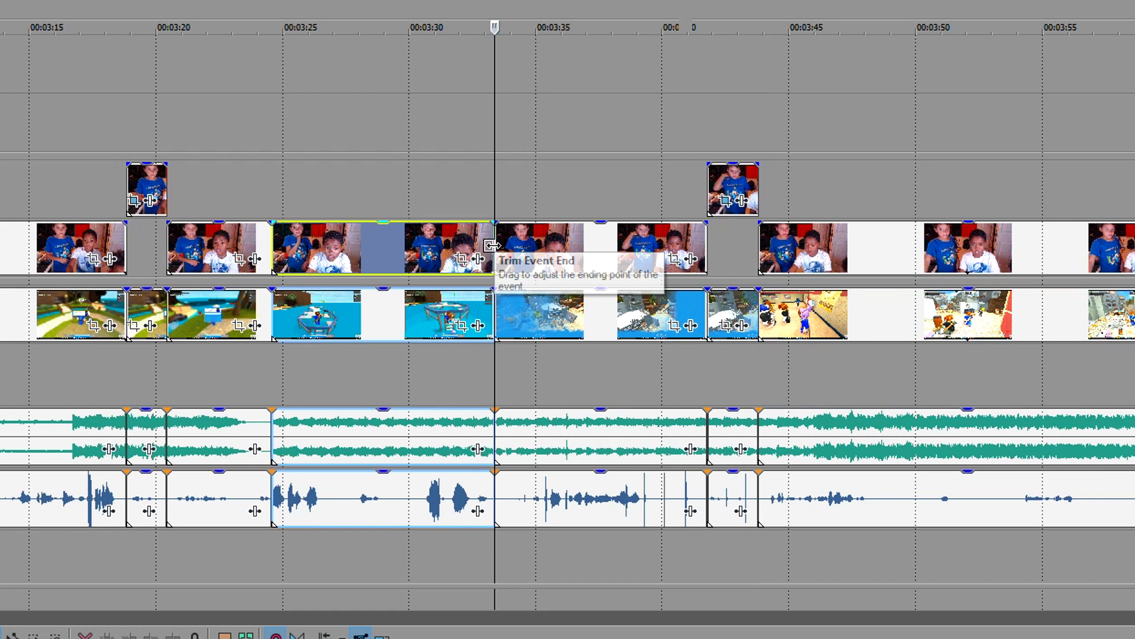
# - Select the webcam clip's end edge as the edit point, with its linked footage and audio
pyautogui.click(490, 410)
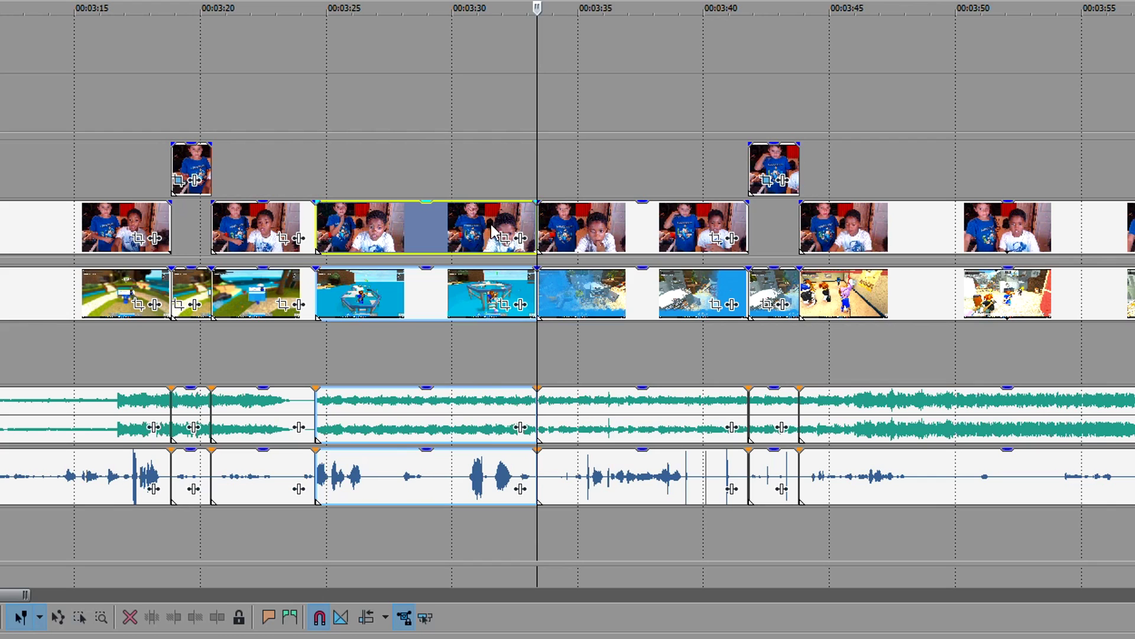
# - Select the clip after the edit point, then drag the A-row outgoing clip's end out about three seconds
pyautogui.click(541, 220)
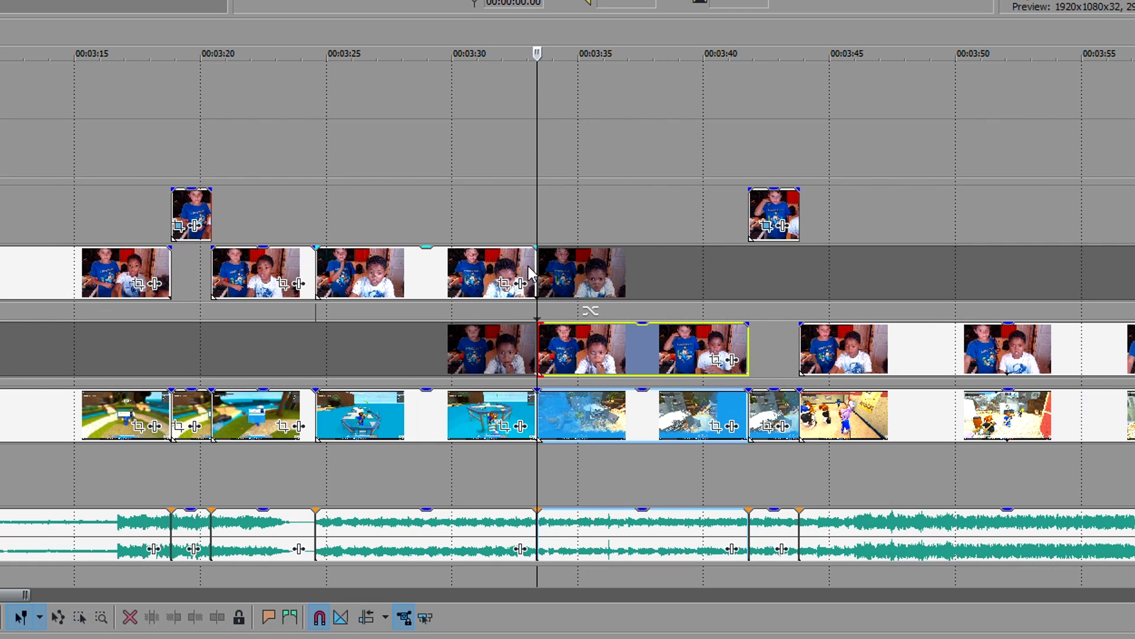
pyautogui.click(528, 267)
pyautogui.moveTo(536, 267)
pyautogui.mouseDown()
pyautogui.moveTo(624, 260)
pyautogui.moveTo(531, 264)
pyautogui.mouseUp()
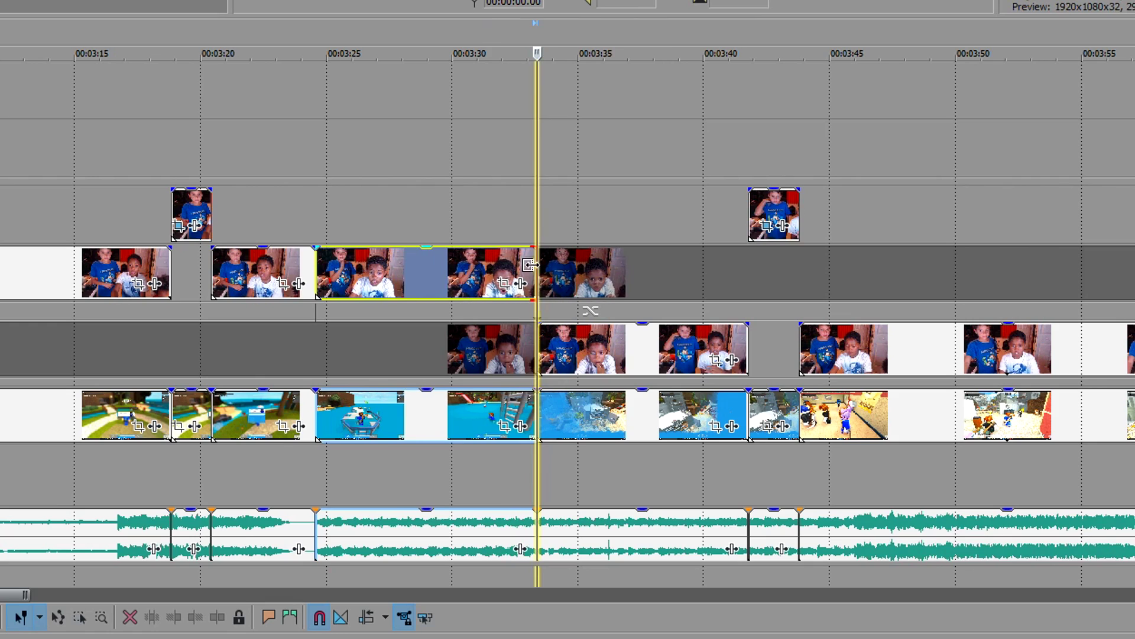